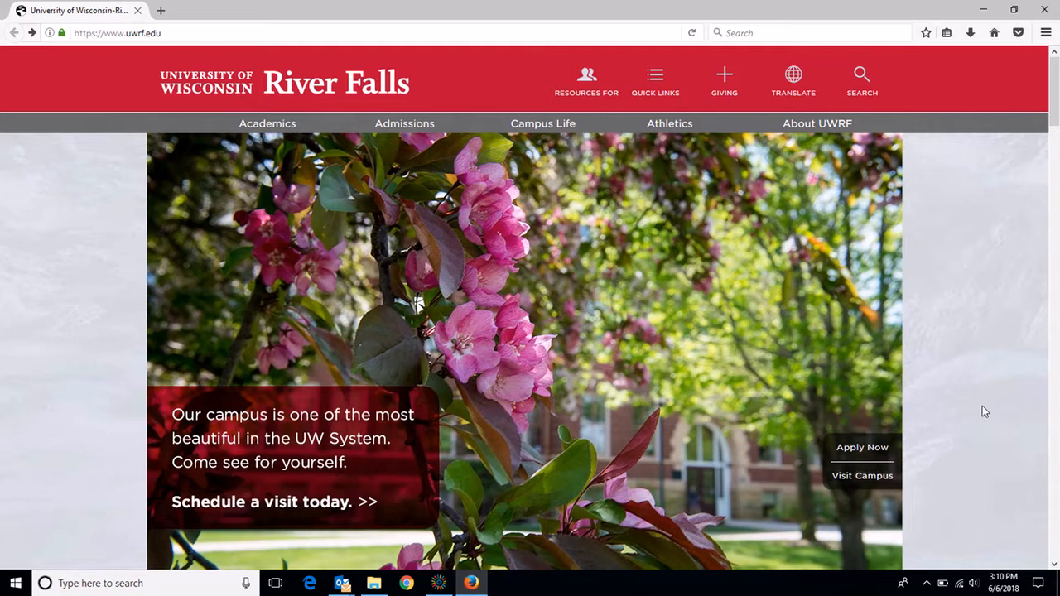
Find the Handshake login page through the university's A-Z index and open its Employers sign-in
mouse_move(648, 80)
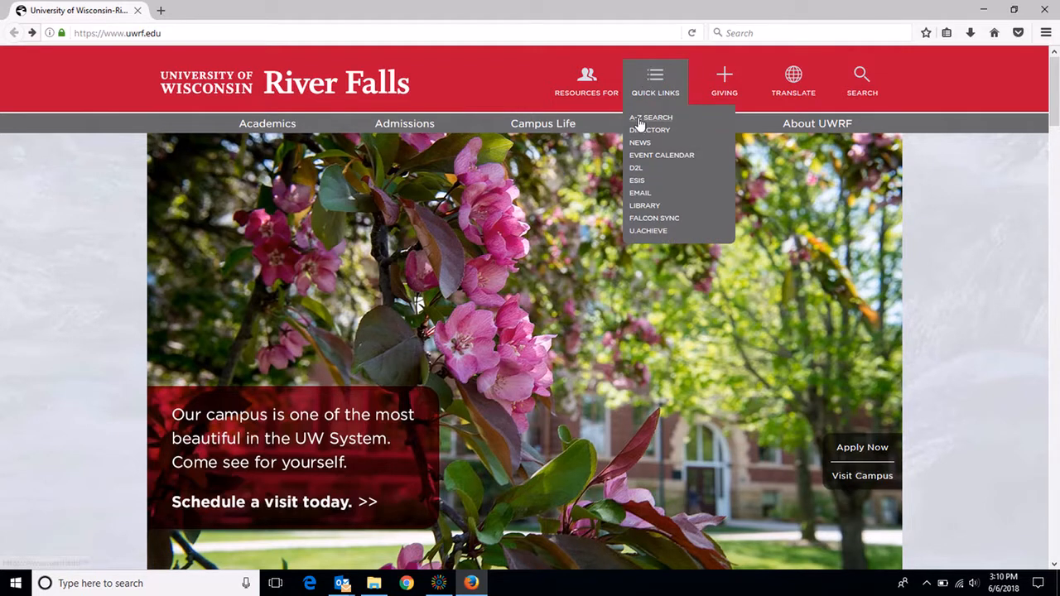
click(638, 121)
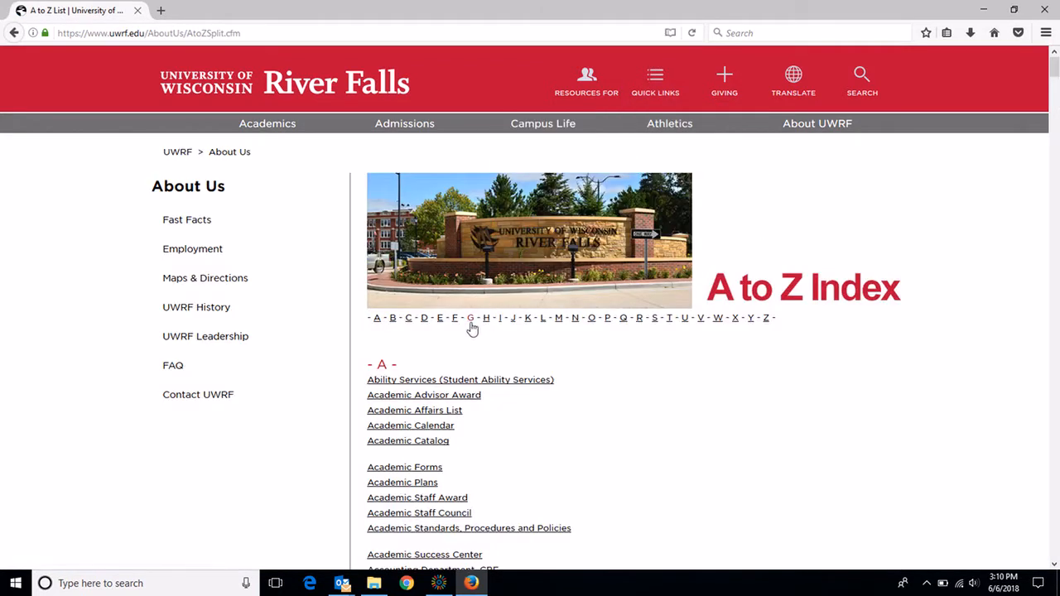
click(488, 321)
click(406, 91)
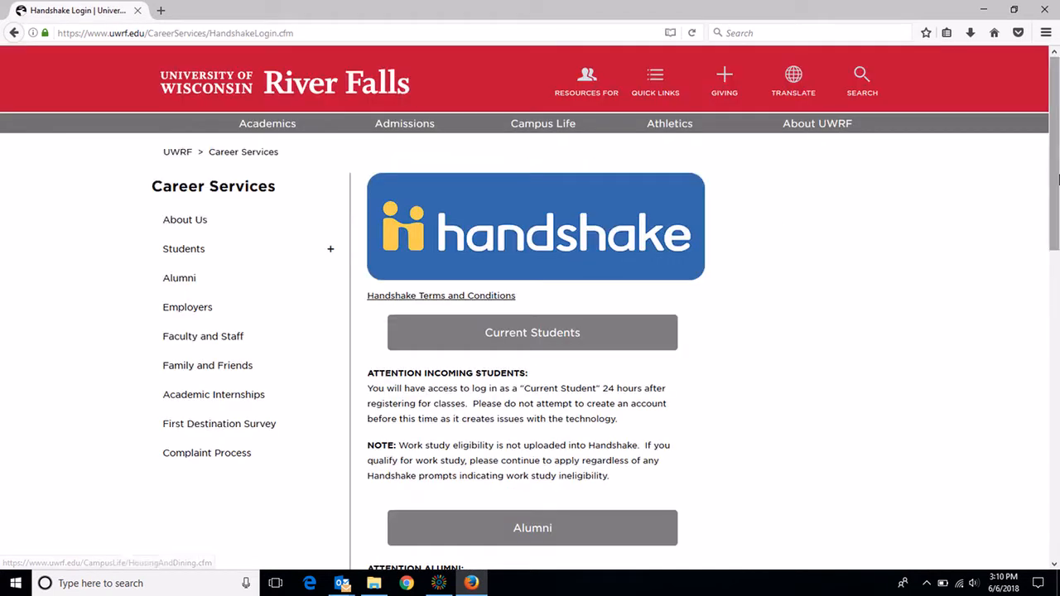
drag(1055, 181, 1035, 348)
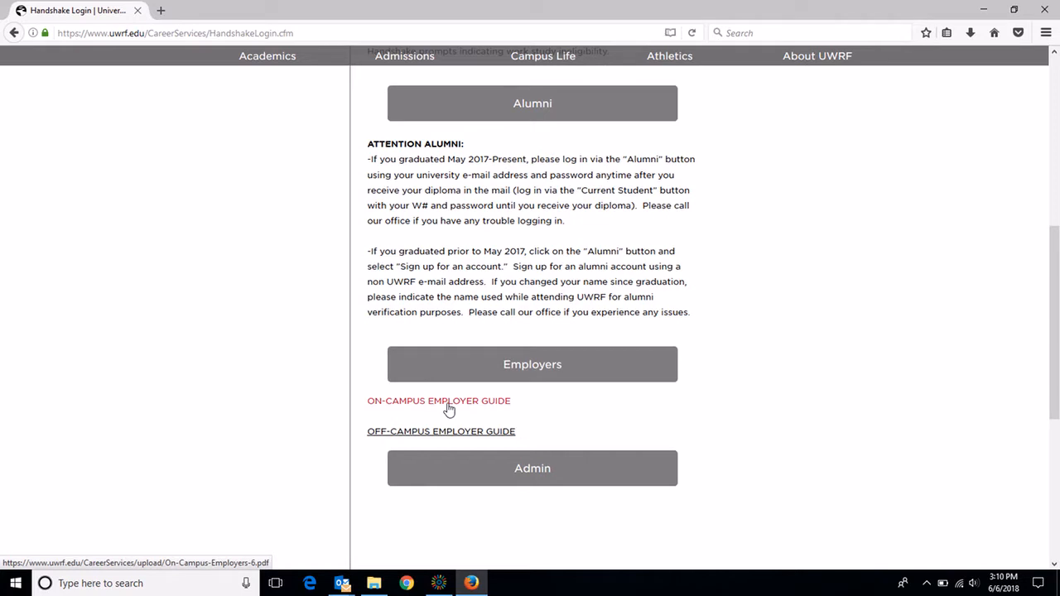
click(486, 362)
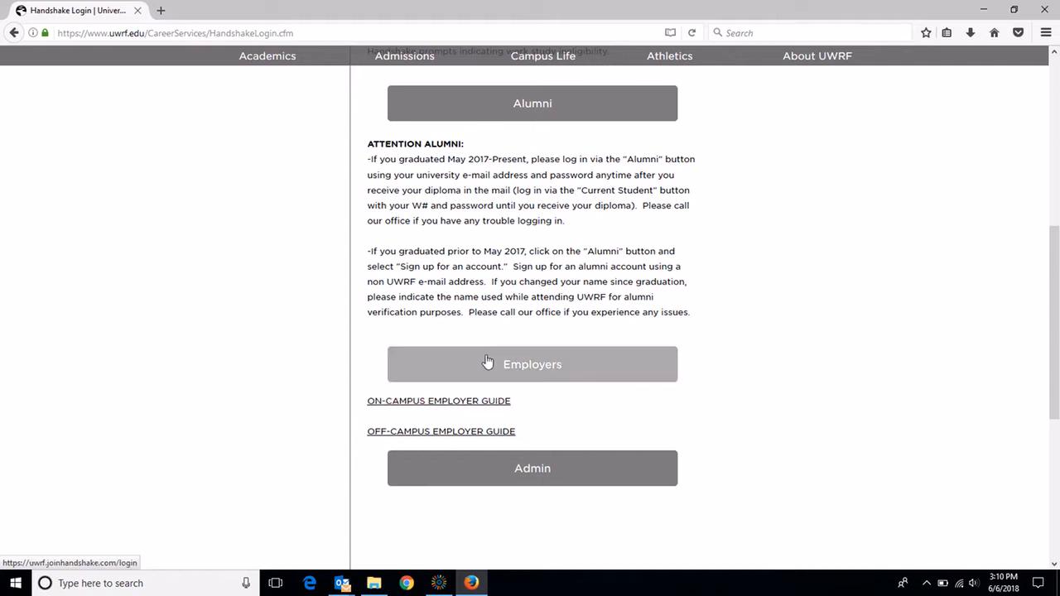
Enter the Career Services account's e-mail address in the Handshake sign-in form and continue to the password entry
click(551, 357)
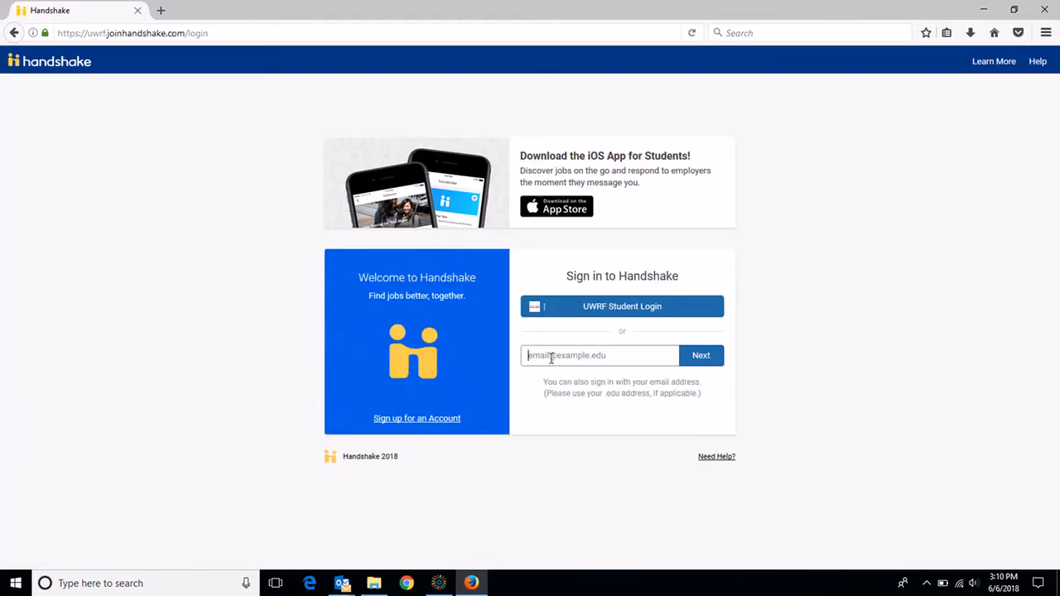
text(caree)
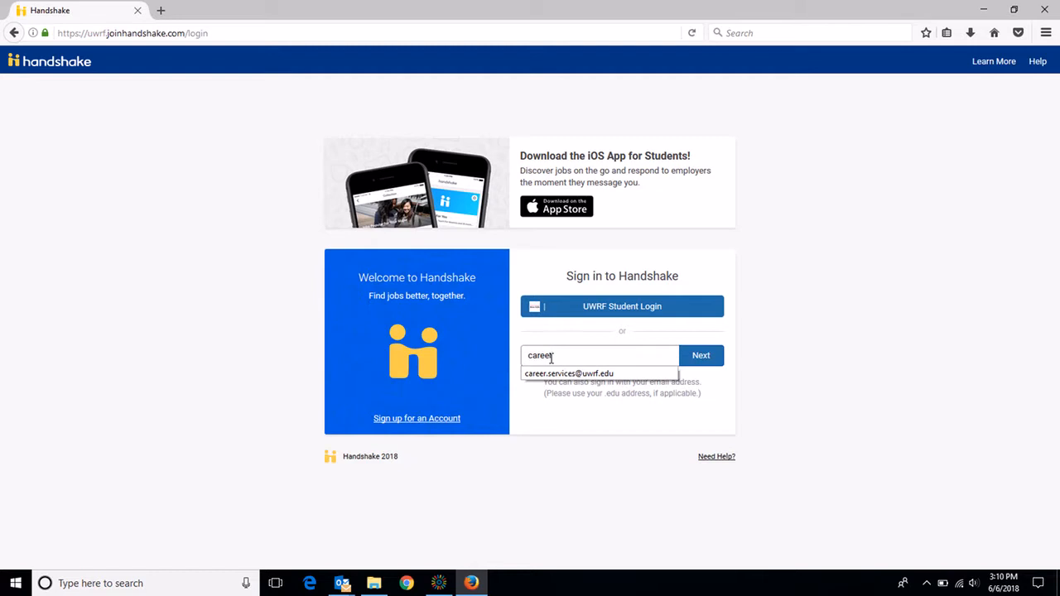
text(r)
click(553, 374)
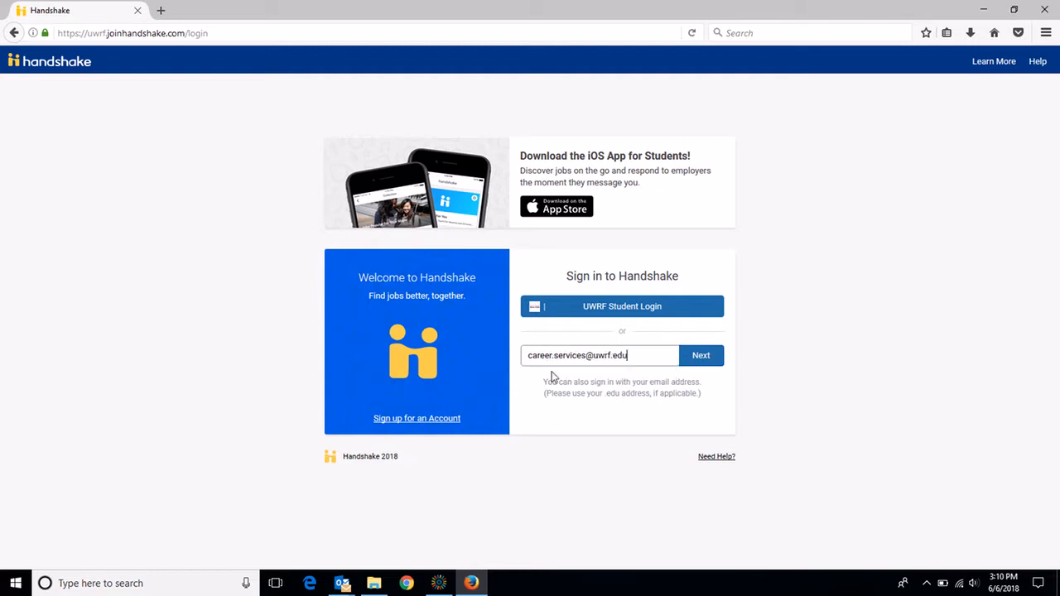
click(700, 356)
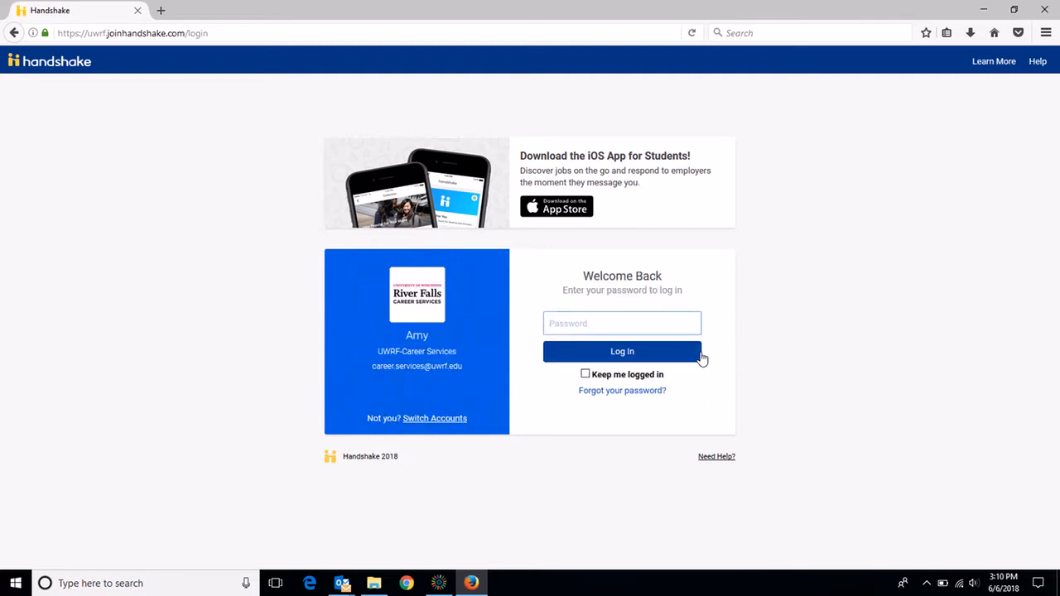
Enter the account password, enable Keep me logged in, log in, and dismiss the browser's offer to remember the password
text(••••••••••••)
click(585, 374)
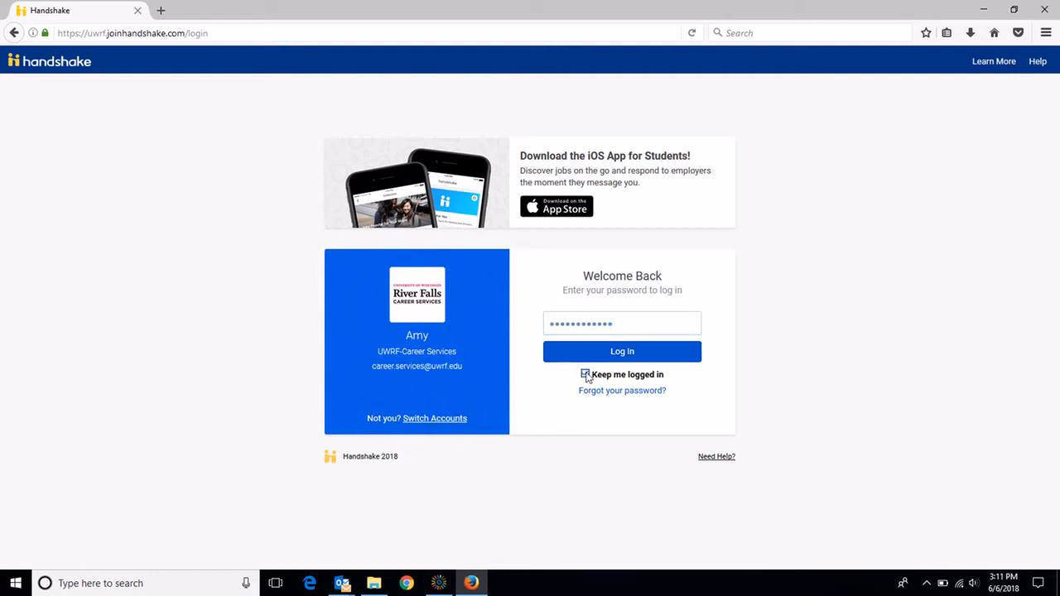
click(619, 352)
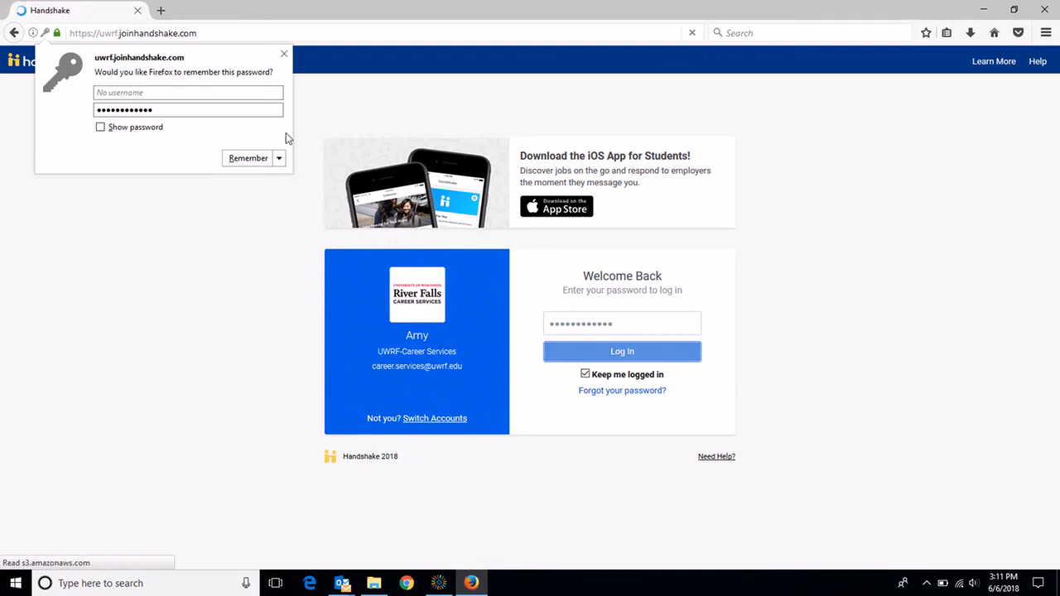
click(283, 55)
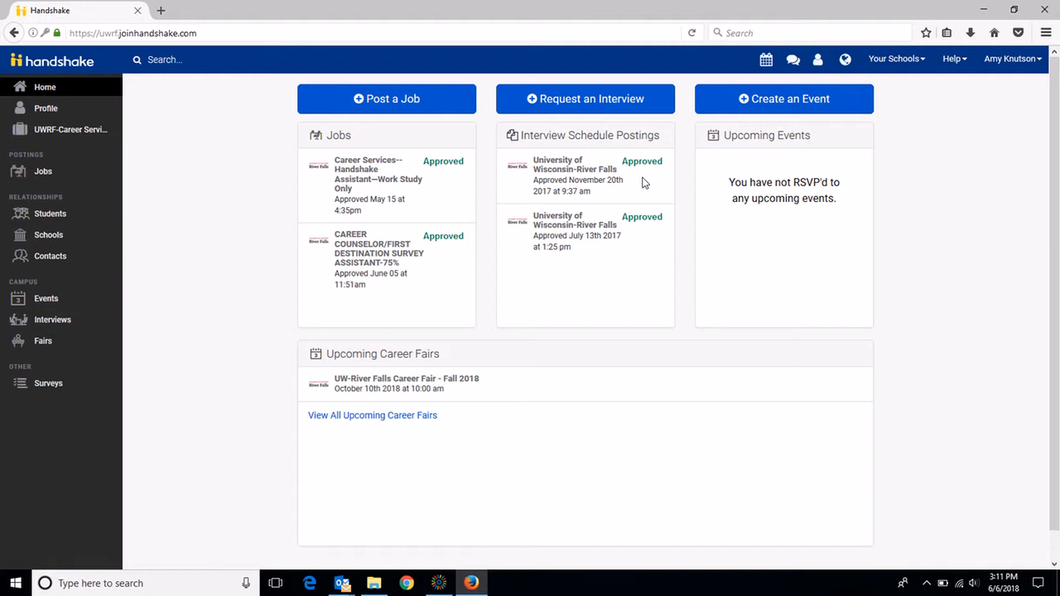
Start a new job posting titled "Information Specialist--Work Study Only"
click(441, 101)
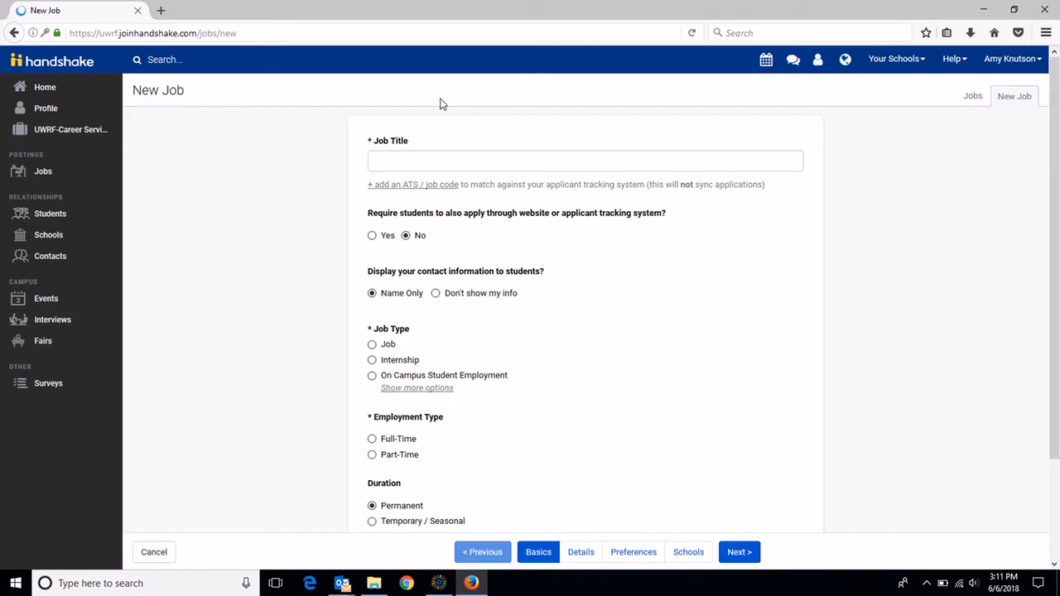
click(429, 157)
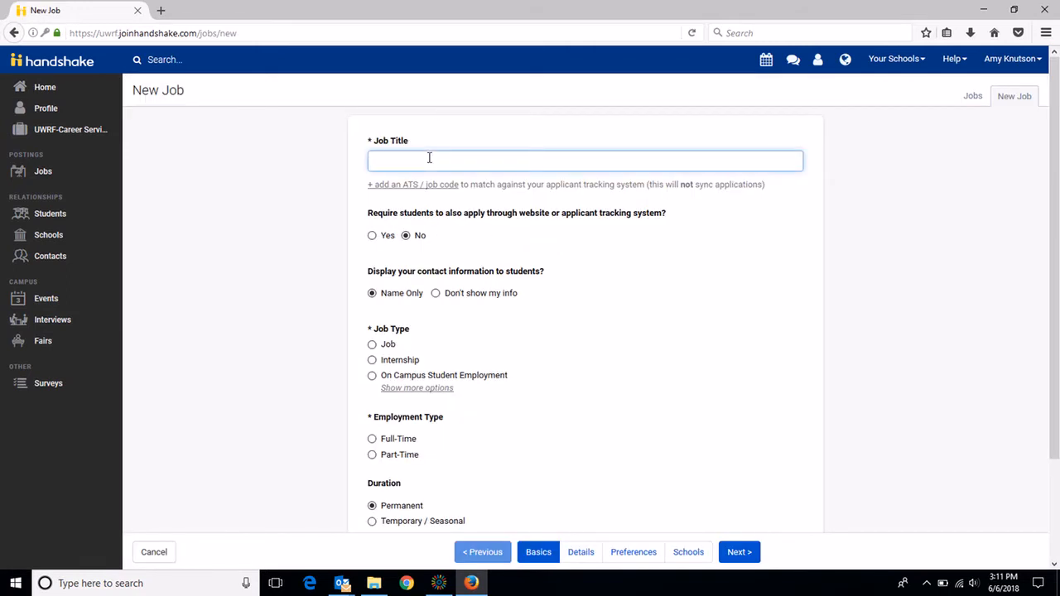
text(Information Specialist--)
text(Work Study Only)
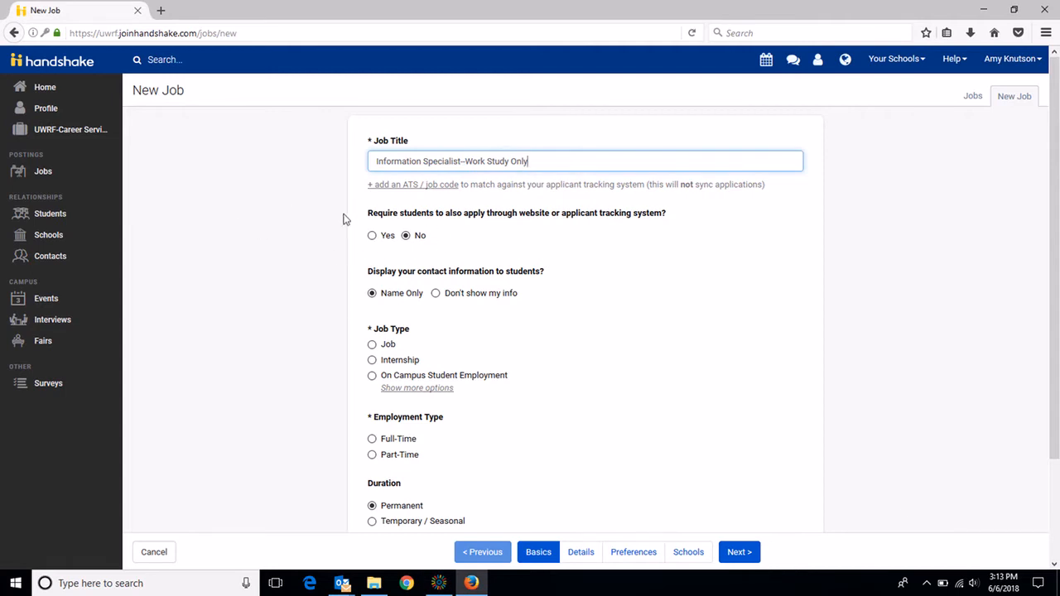
click(422, 242)
click(372, 236)
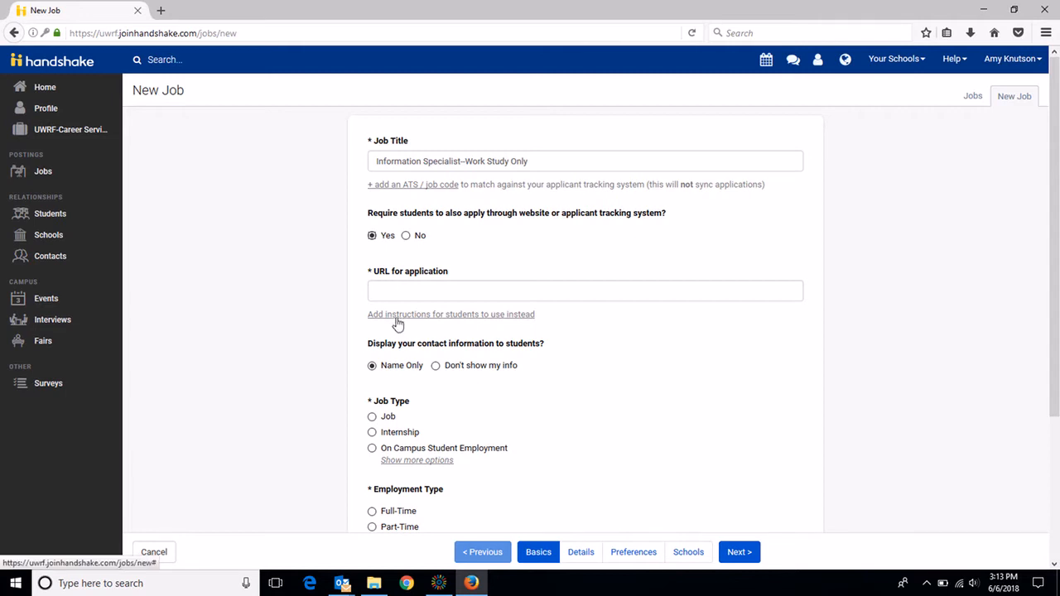
click(398, 315)
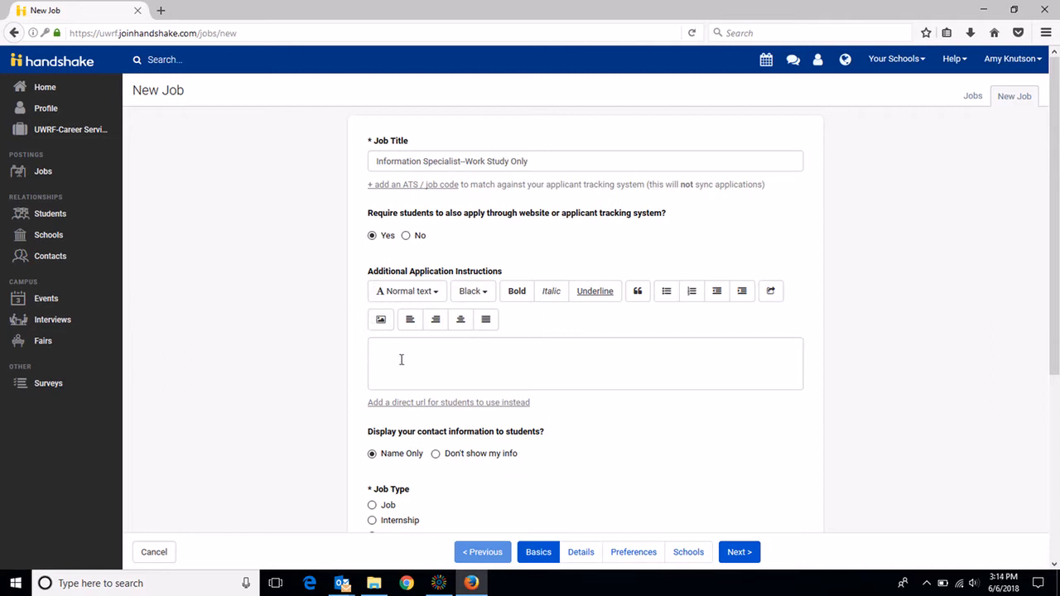
click(439, 403)
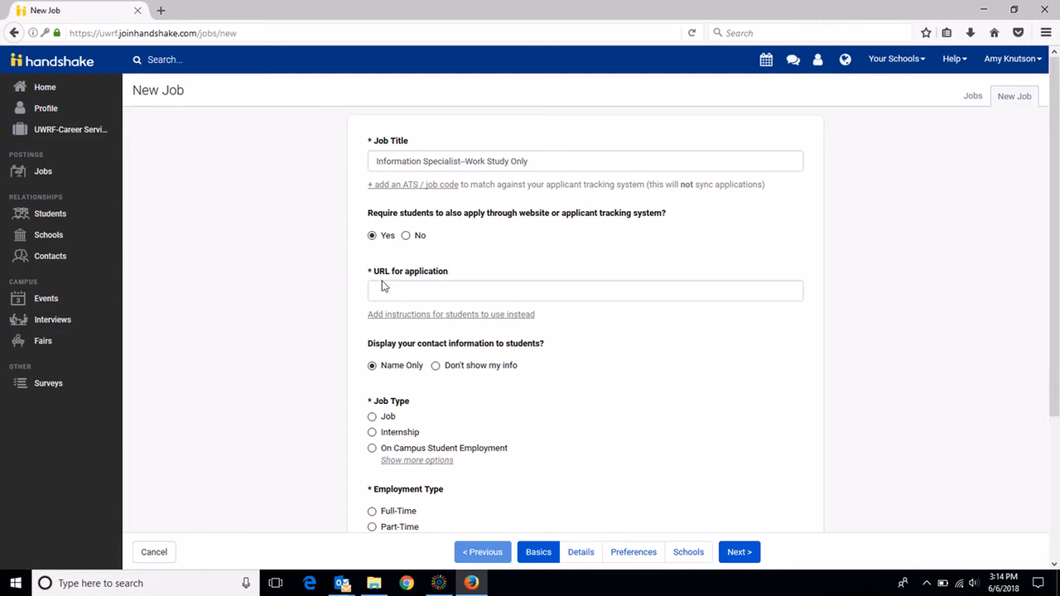
click(406, 236)
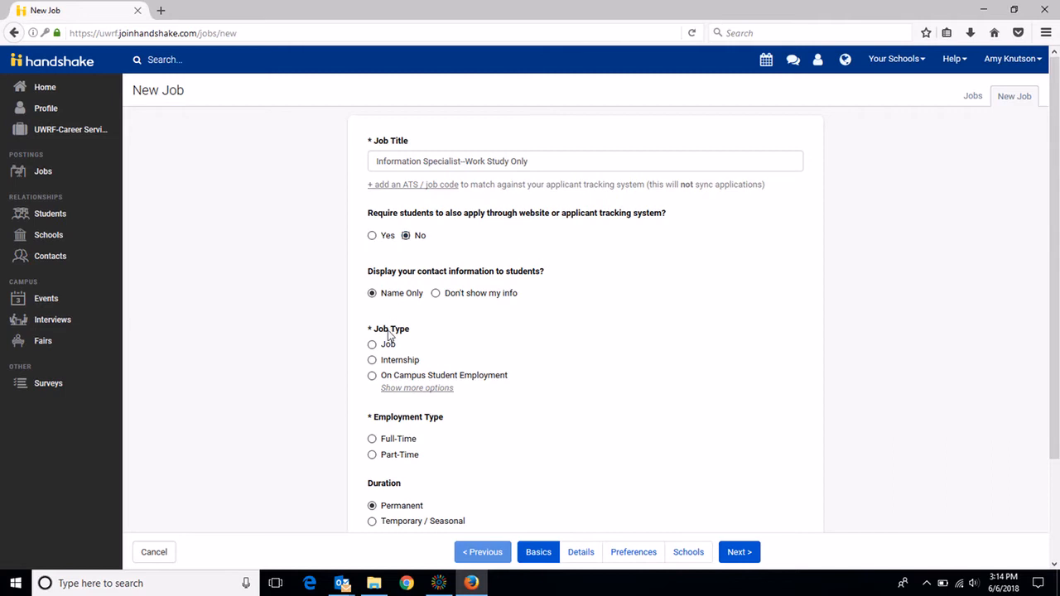
Set the job type to On Campus Student Employment and the employment type to Part-Time, then continue to the job details
click(372, 377)
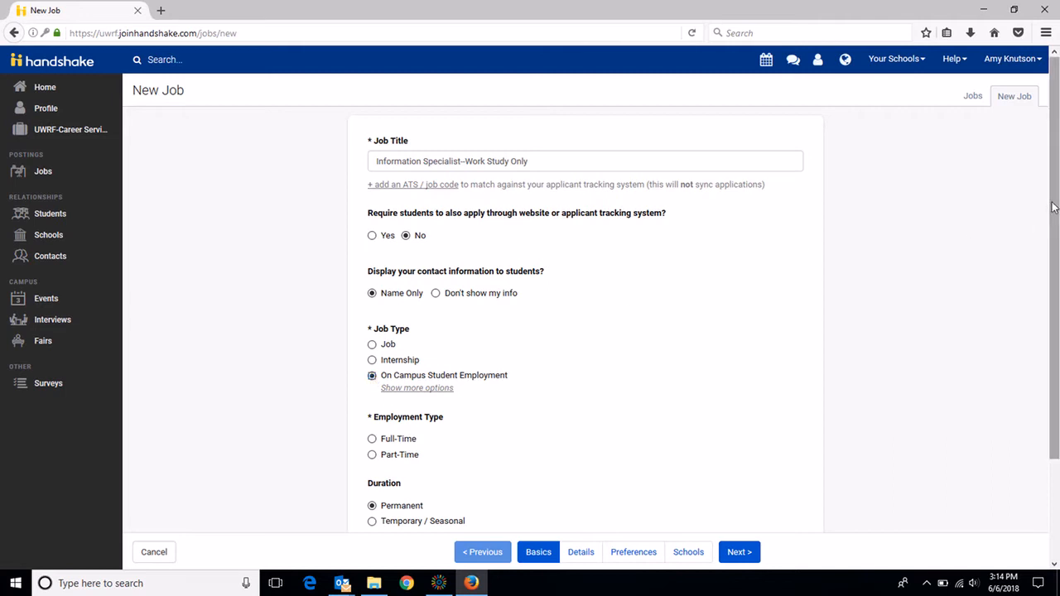
drag(1055, 208, 1055, 313)
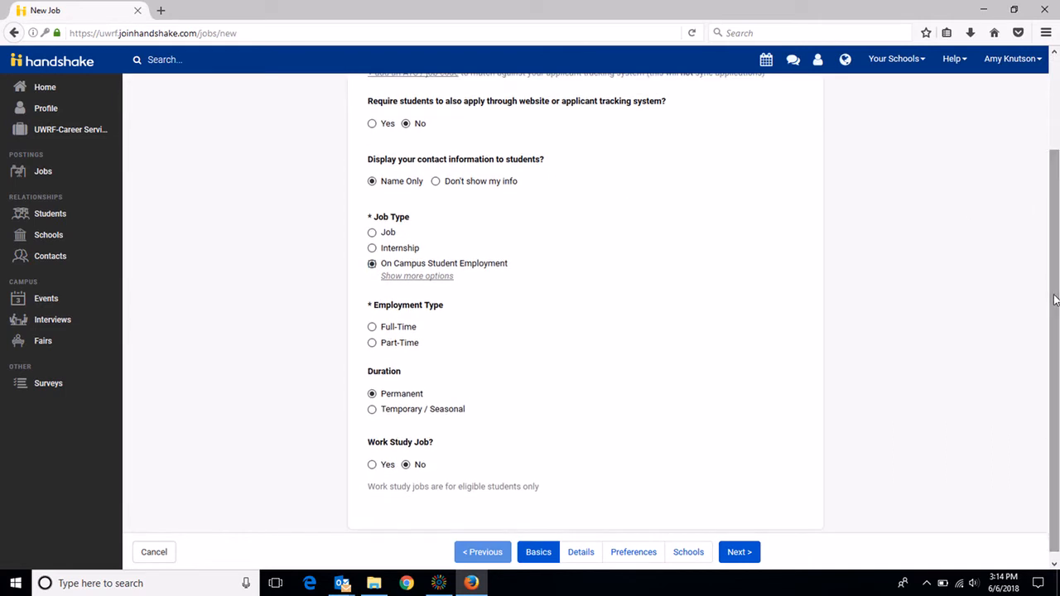
click(371, 342)
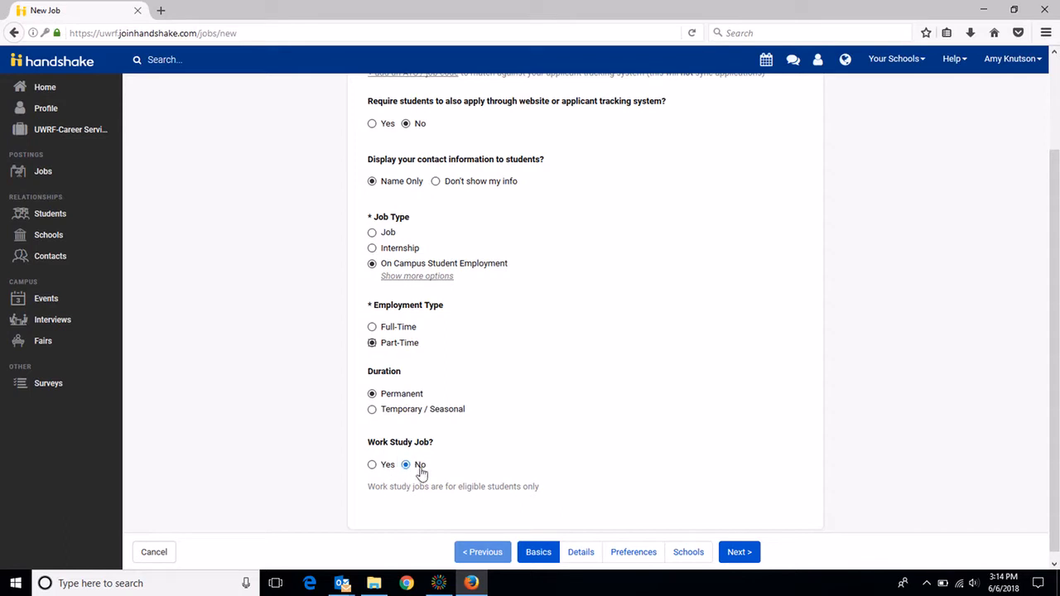
click(736, 552)
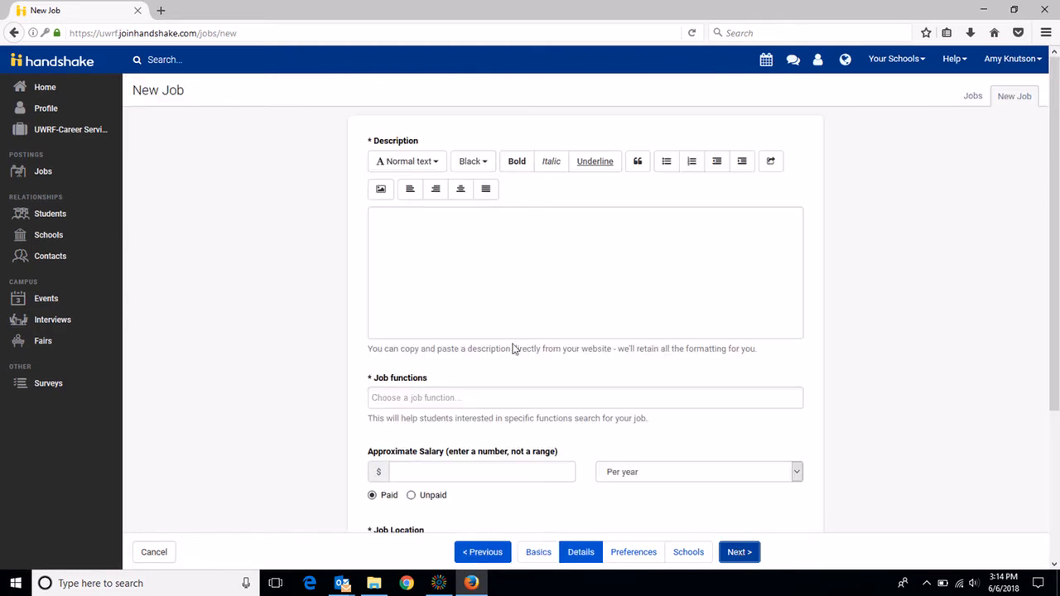
Enter "Work study only" as the job description and choose Administration as the job function
click(474, 226)
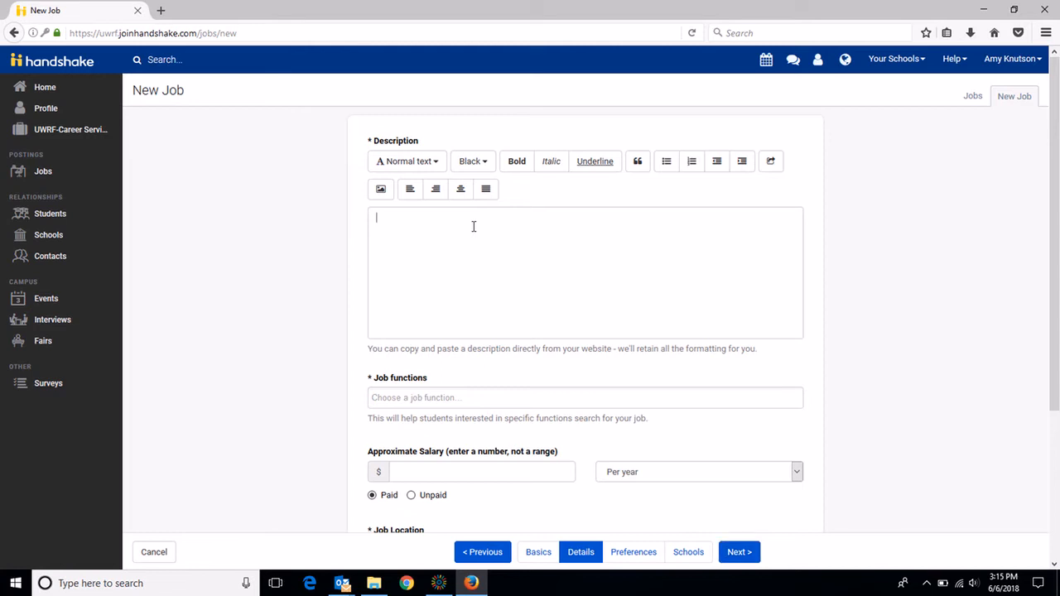
text(Work study only)
click(406, 398)
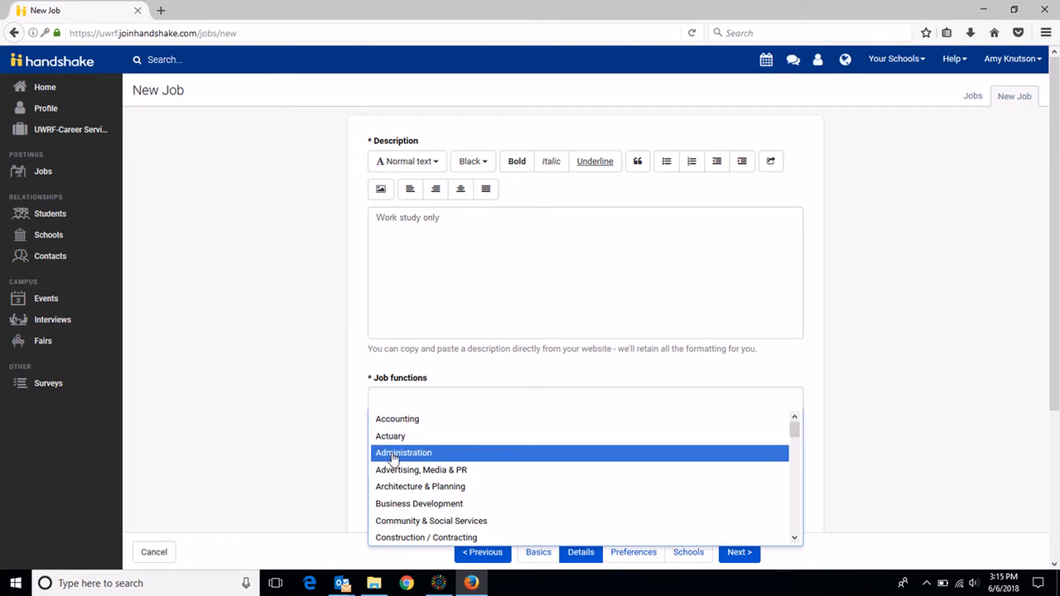
click(393, 453)
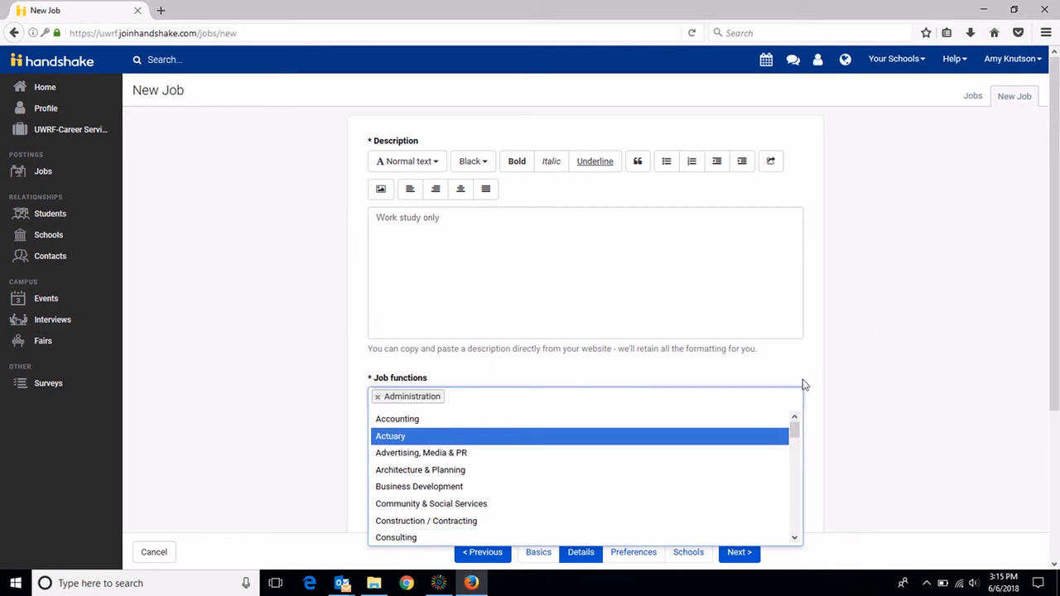
click(806, 378)
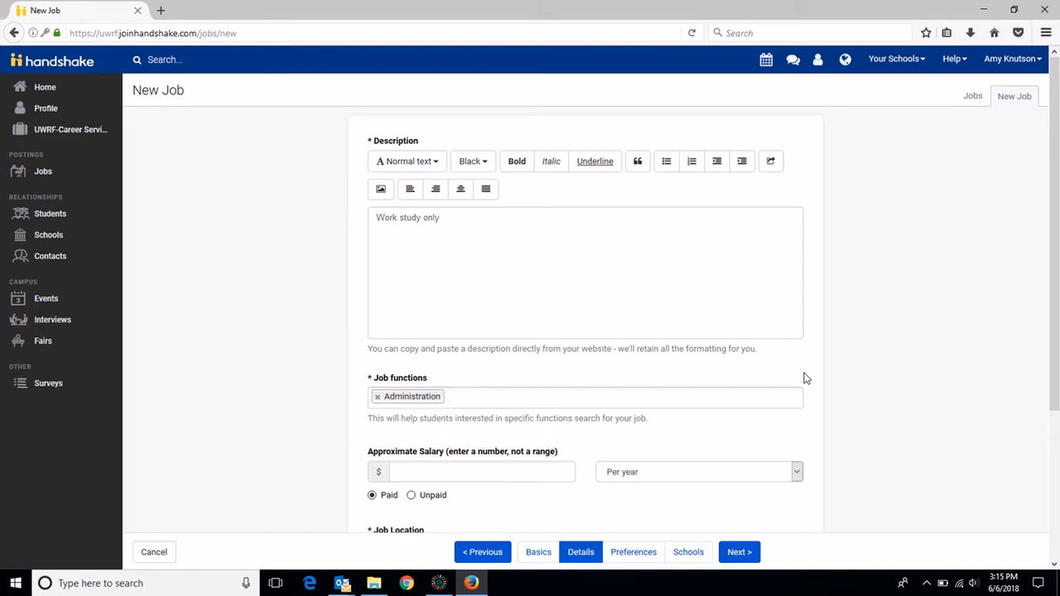
Set the job's approximate salary to $9.00 per hour
drag(1056, 273, 1056, 414)
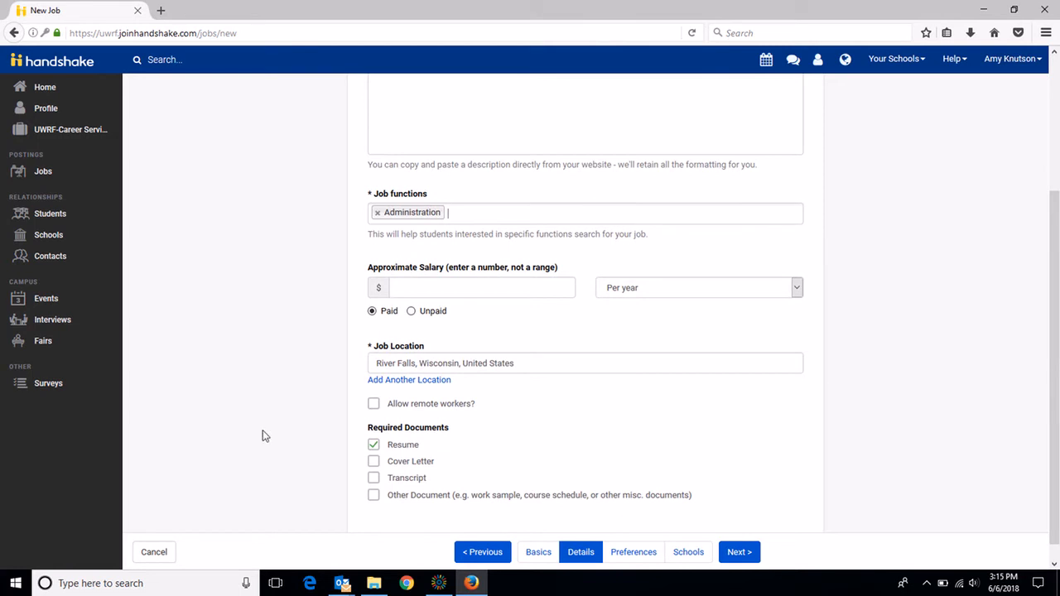
click(459, 284)
text(9.00)
click(649, 296)
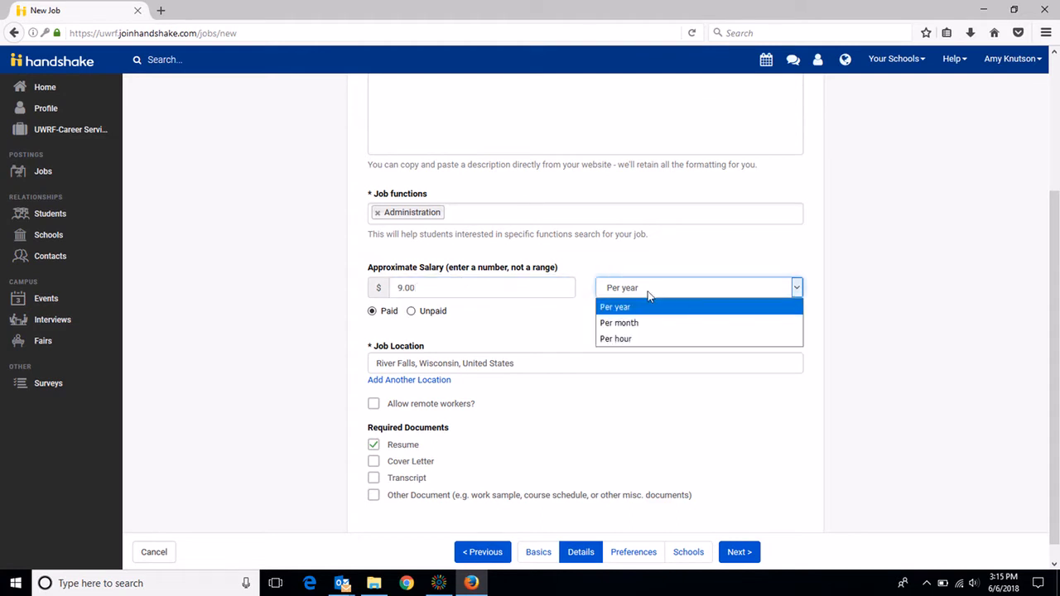
click(627, 339)
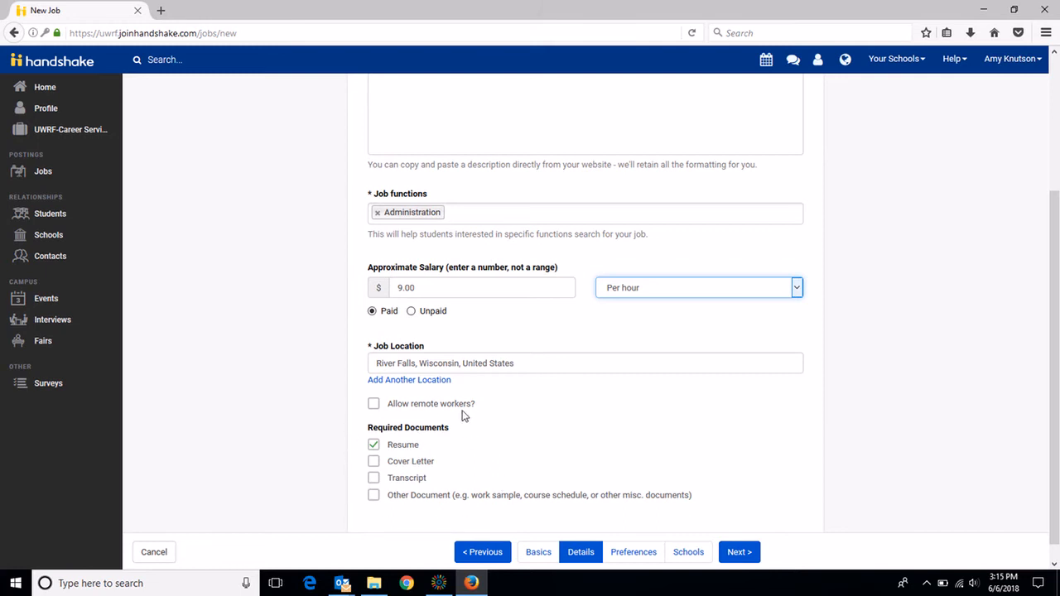
Require a cover letter and an other document from applicants, and start the description of the other document
click(373, 466)
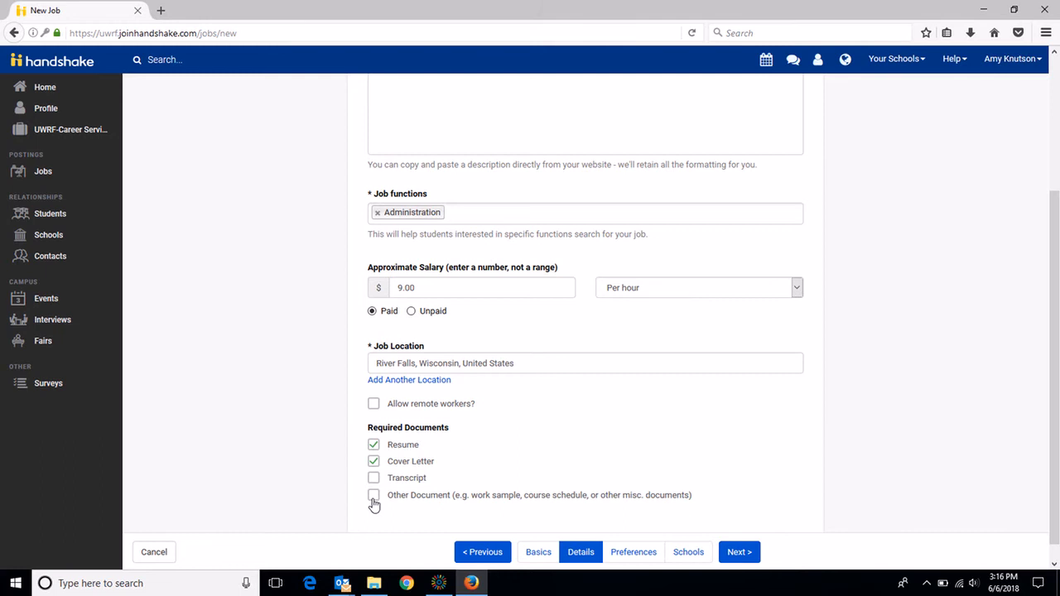
click(373, 500)
click(409, 518)
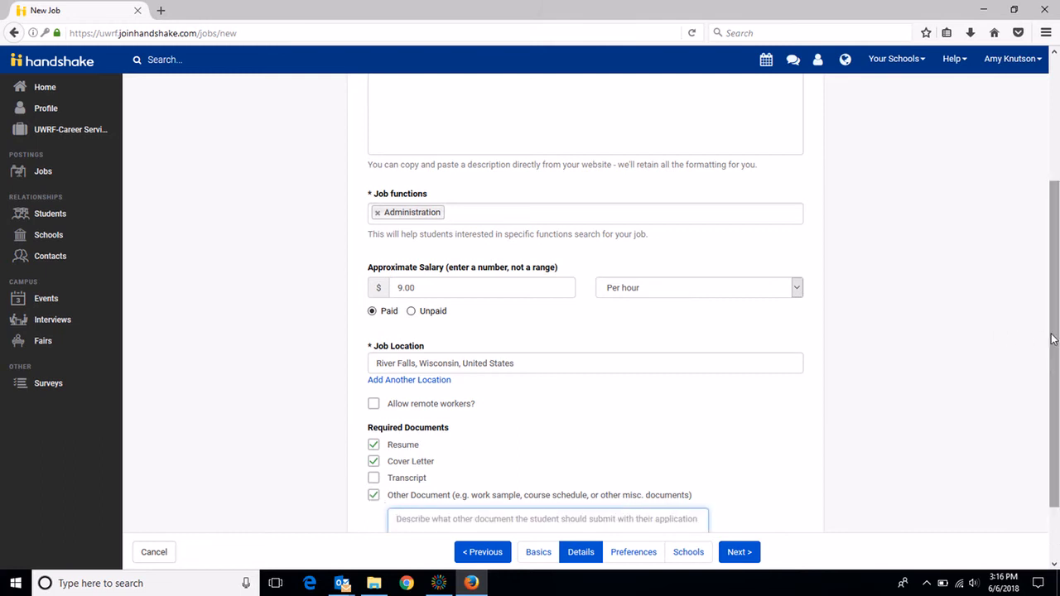
drag(1055, 340, 1056, 390)
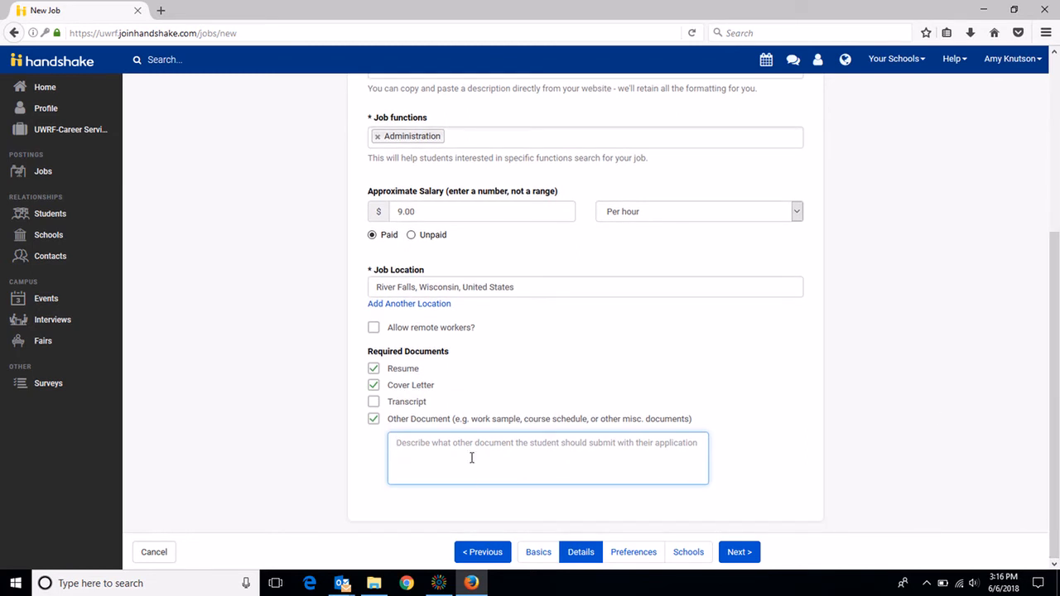
Describe the other document as "Please download, save, fill out, and upload application form found under the "Attachments" area in the bottom, right corner of the job posting."
text(Please down)
text(loia)
key(BackSpace)
key(BackSpace)
text(ad)
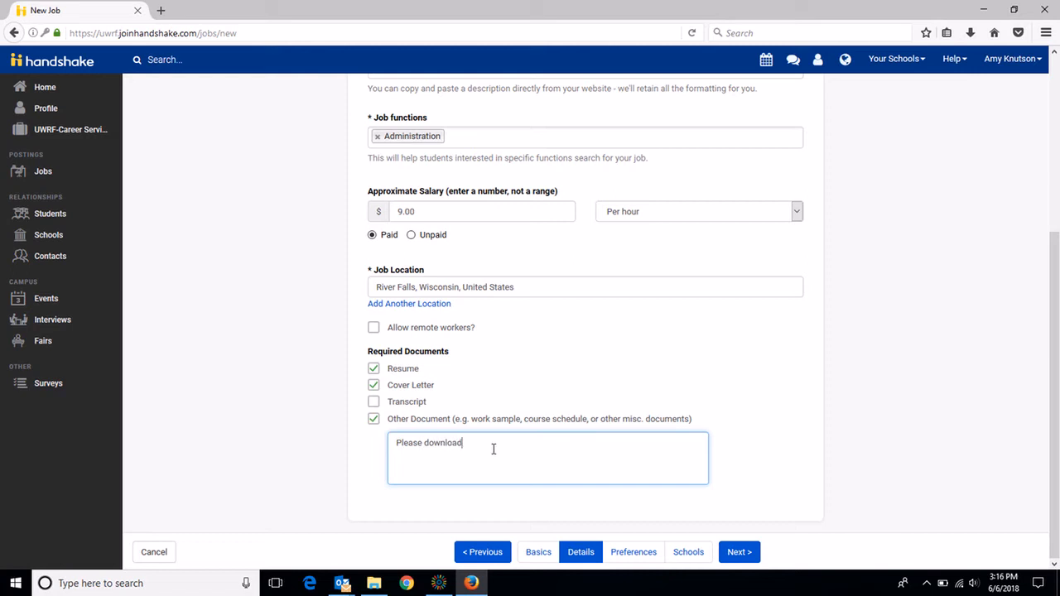
text(, save, fill out, and upload application form o)
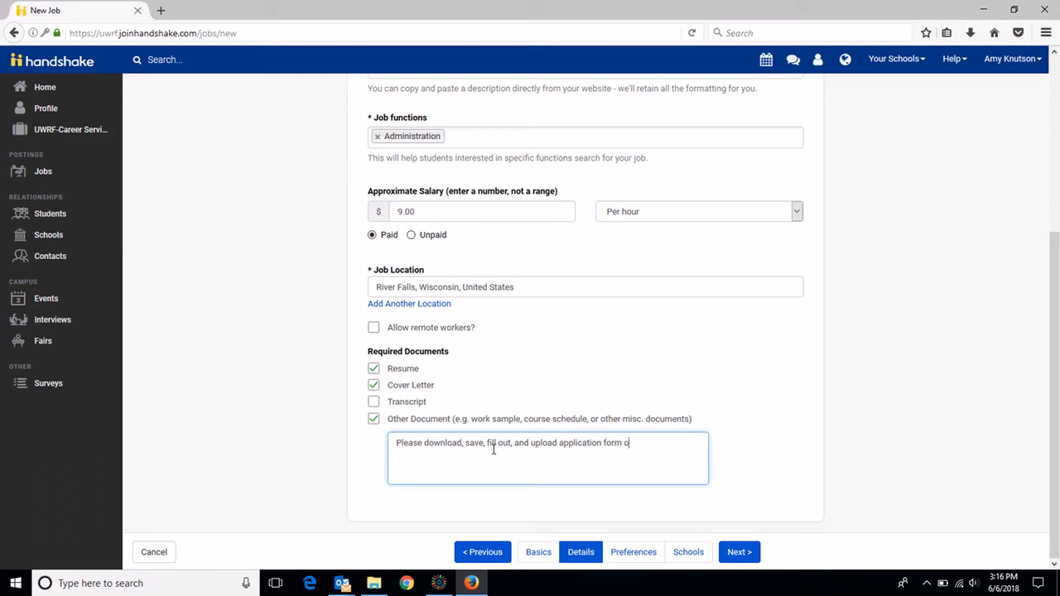
key(BackSpace)
text(found under the "Attachments)
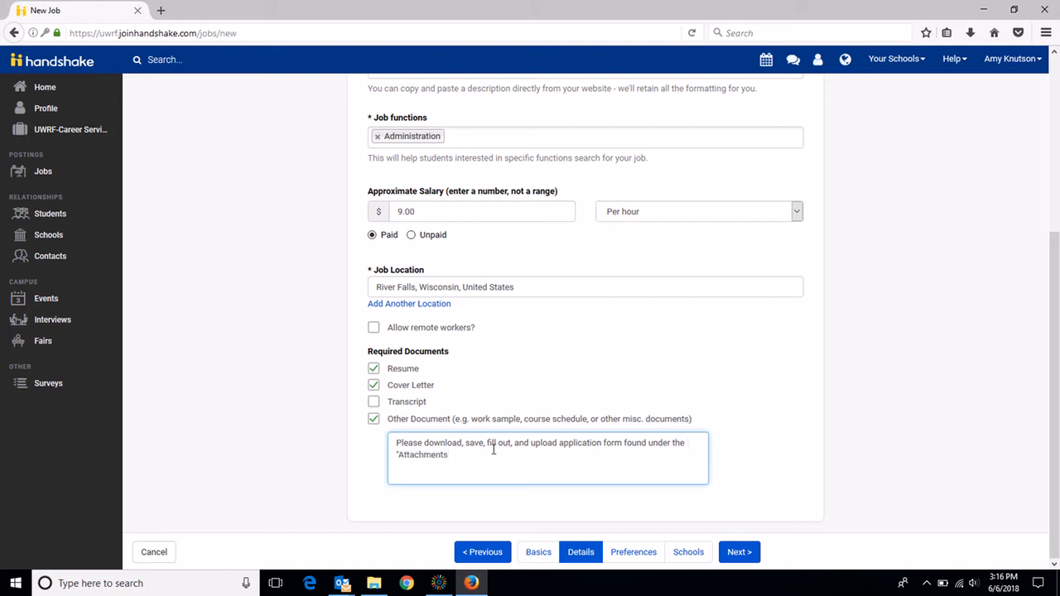
text(" area in the bottom, right)
key(BackSpace)
key(BackSpace)
key(BackSpace)
key(BackSpace)
text(ht corner of the job)
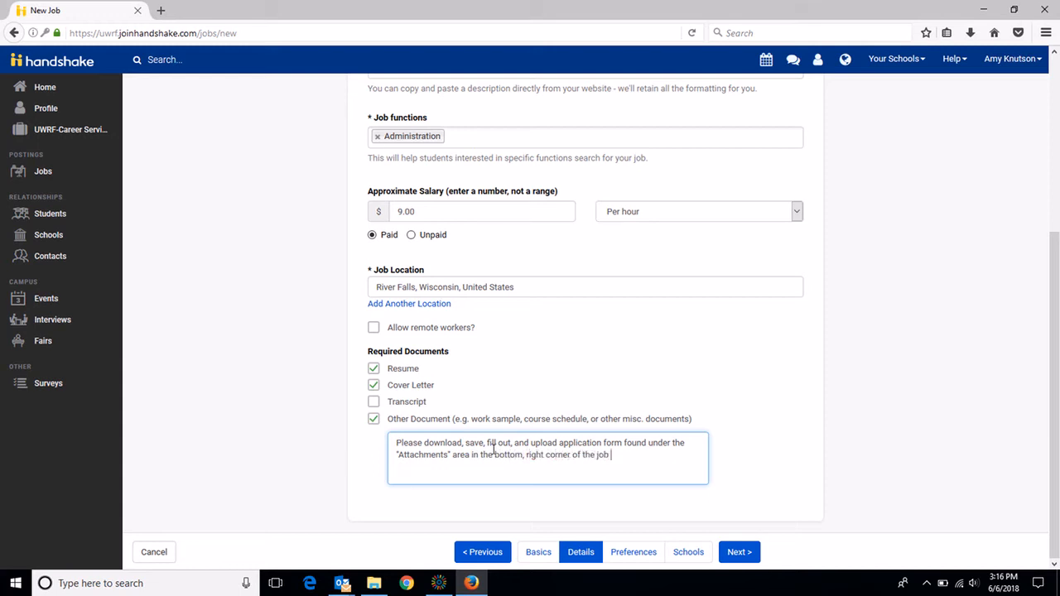
text( posting.)
In the job preferences, select the school years Freshman, Sophomore, Junior, Senior and Masters
click(633, 552)
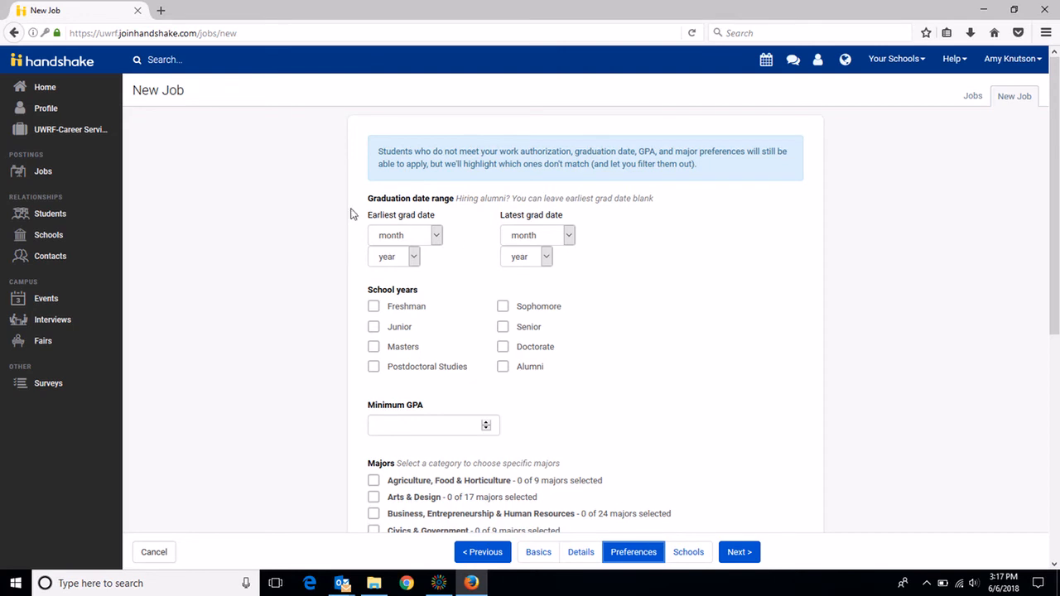
click(373, 308)
click(502, 307)
click(503, 328)
click(373, 327)
click(373, 348)
Turn off both applicant package emails for the listed contact: the summary at job expiration and the notice for every new applicant
drag(1058, 239, 1045, 412)
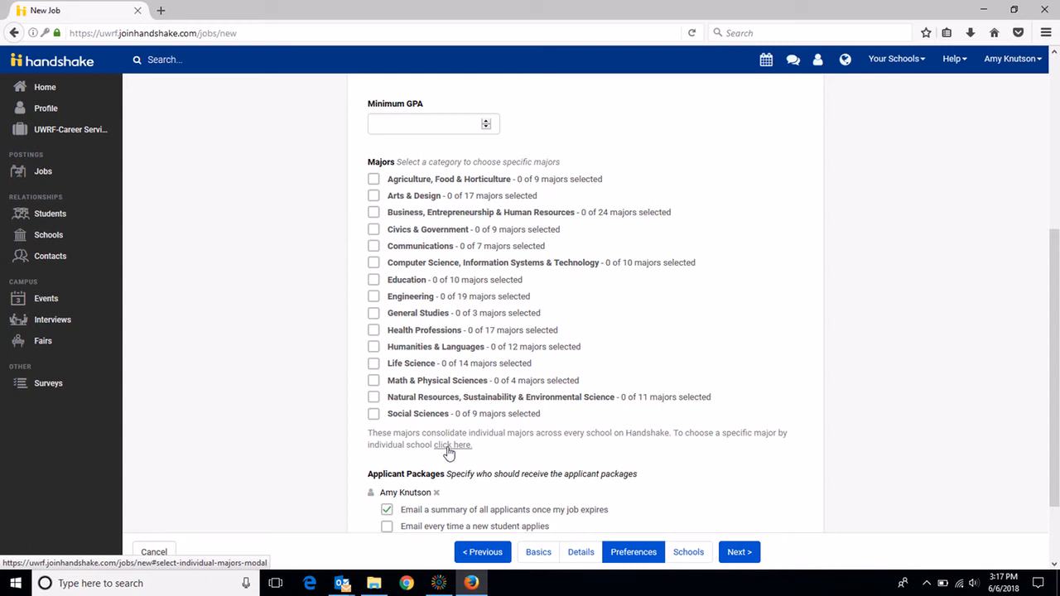
drag(1057, 302, 1057, 348)
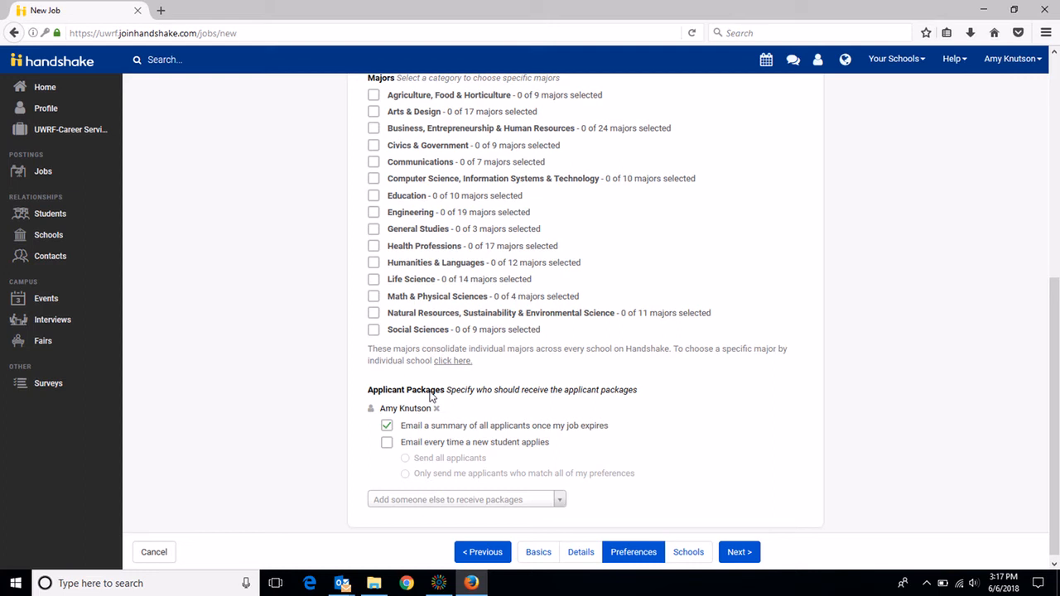
click(386, 444)
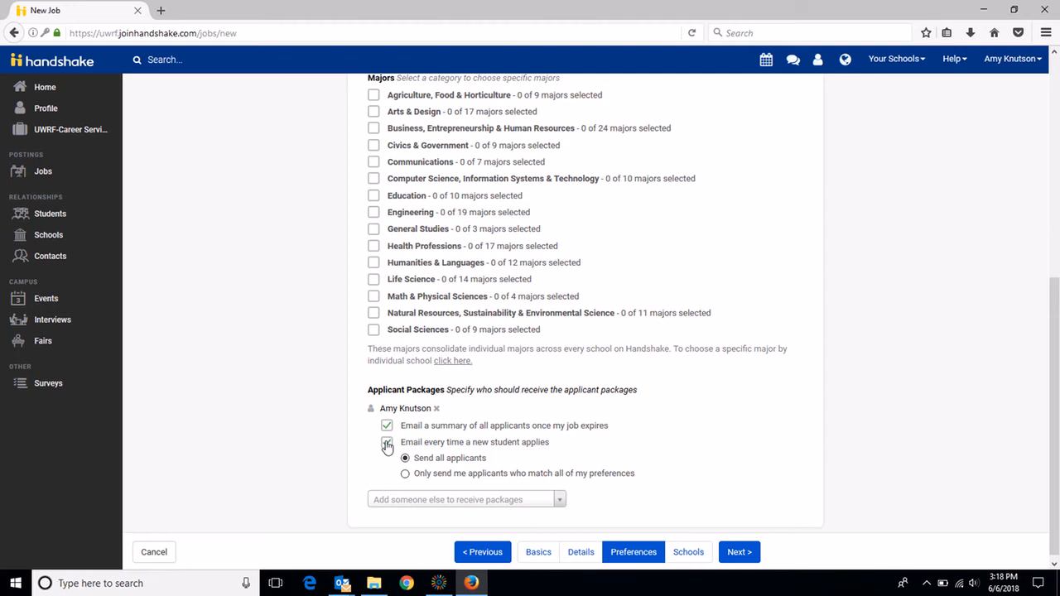
click(387, 426)
click(387, 443)
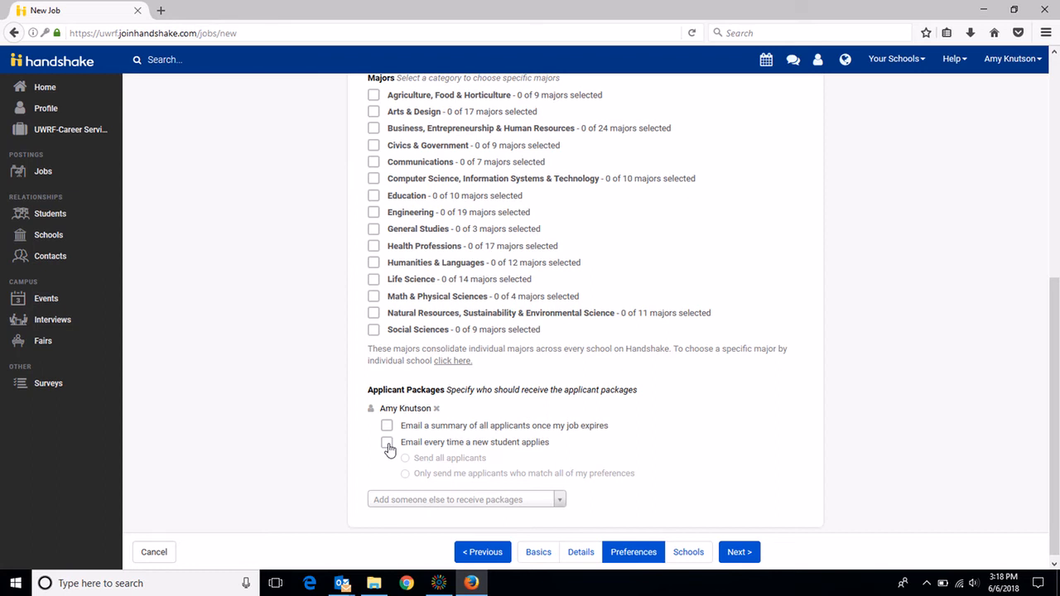
click(688, 553)
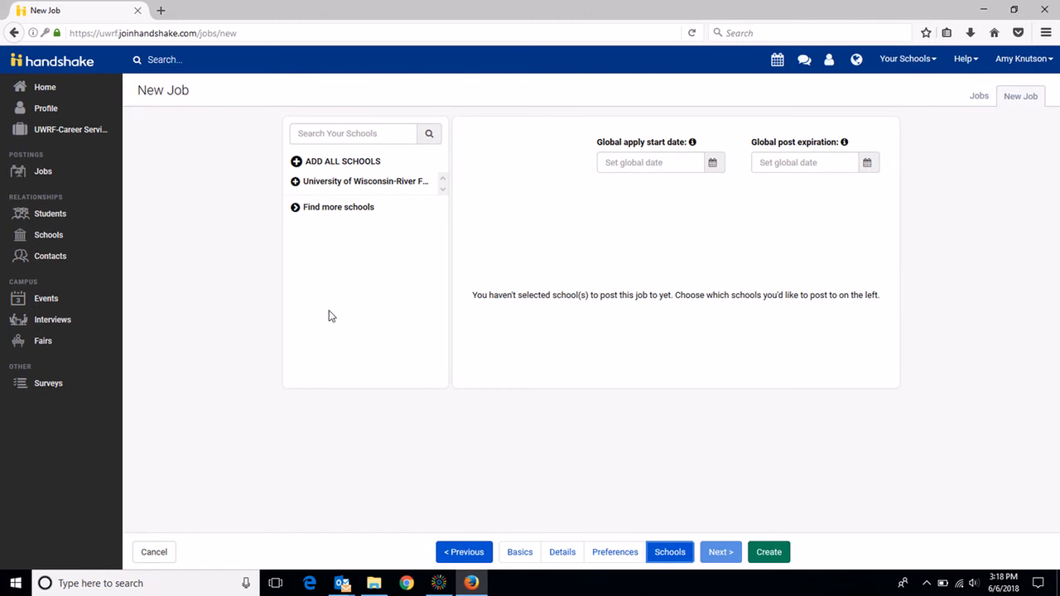
click(295, 183)
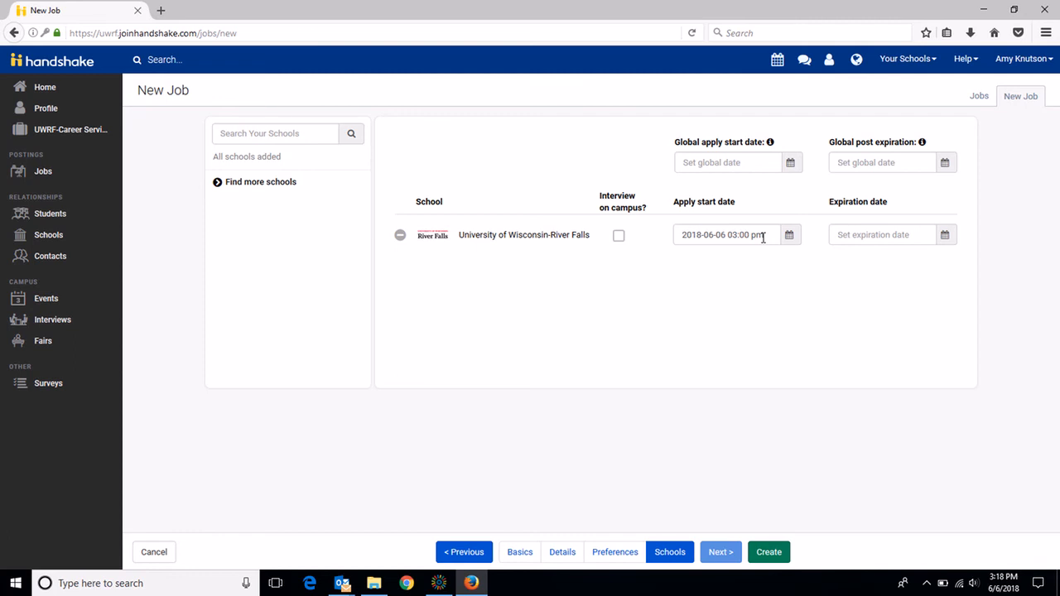
click(949, 238)
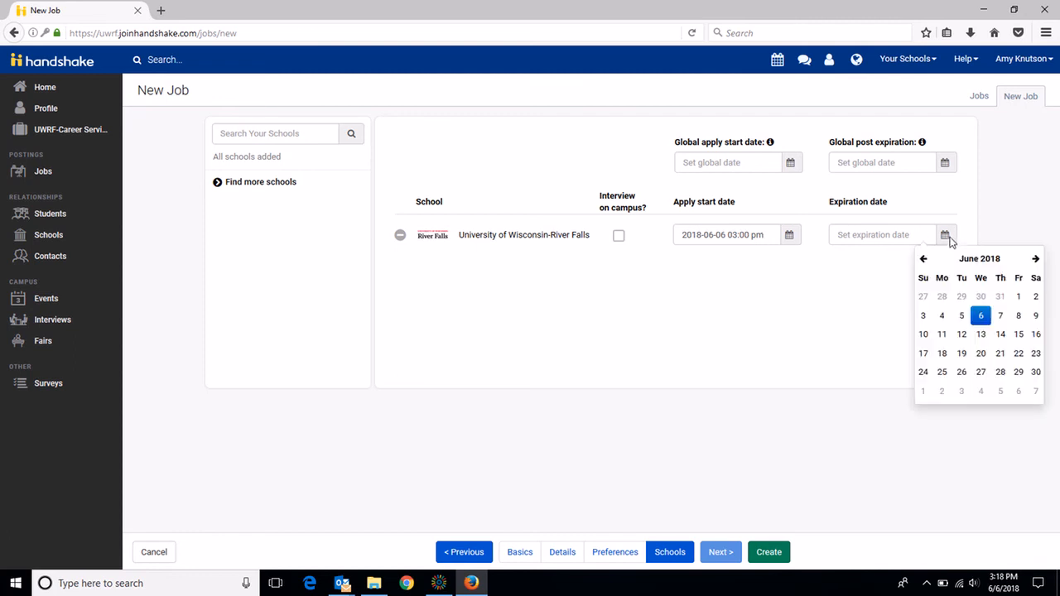
click(1019, 354)
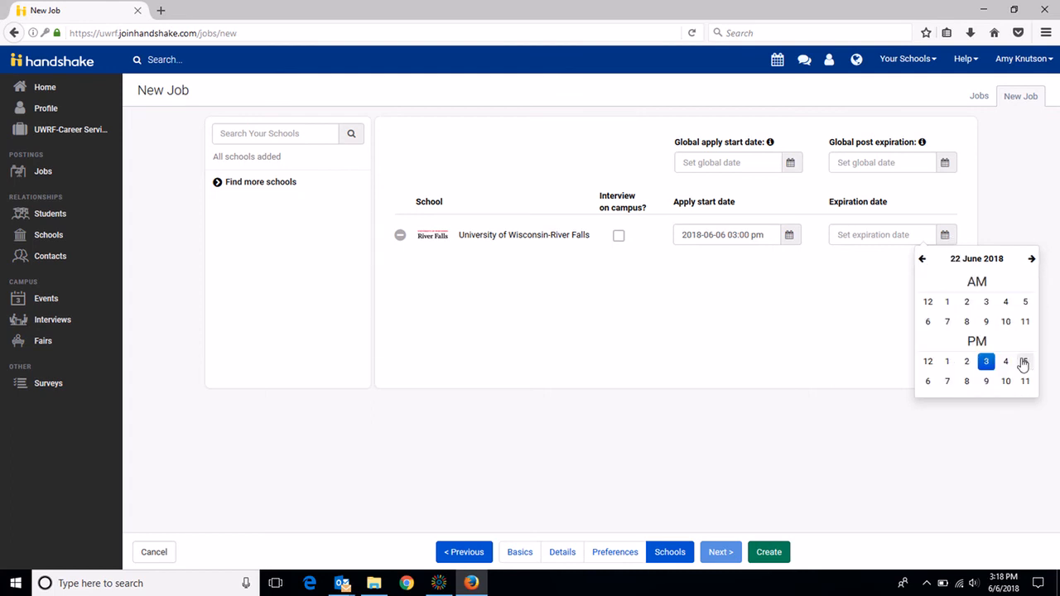
click(985, 361)
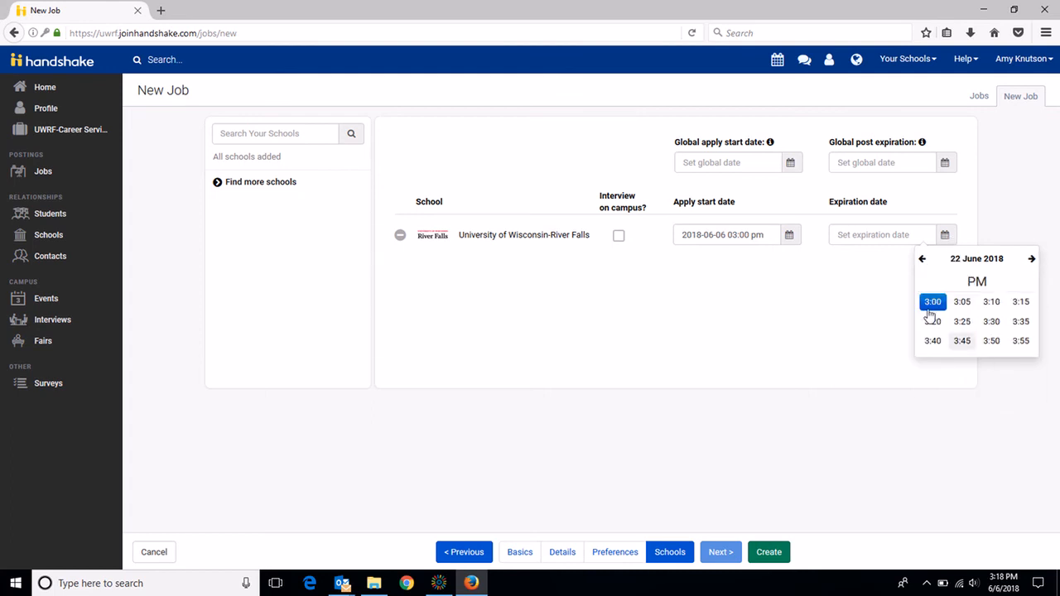
click(931, 303)
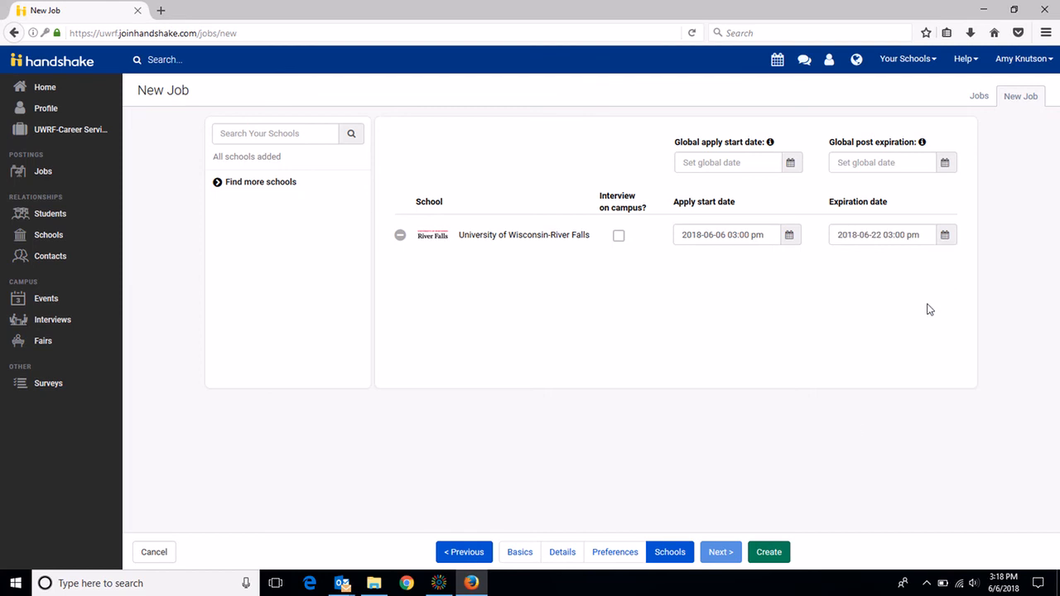
click(772, 552)
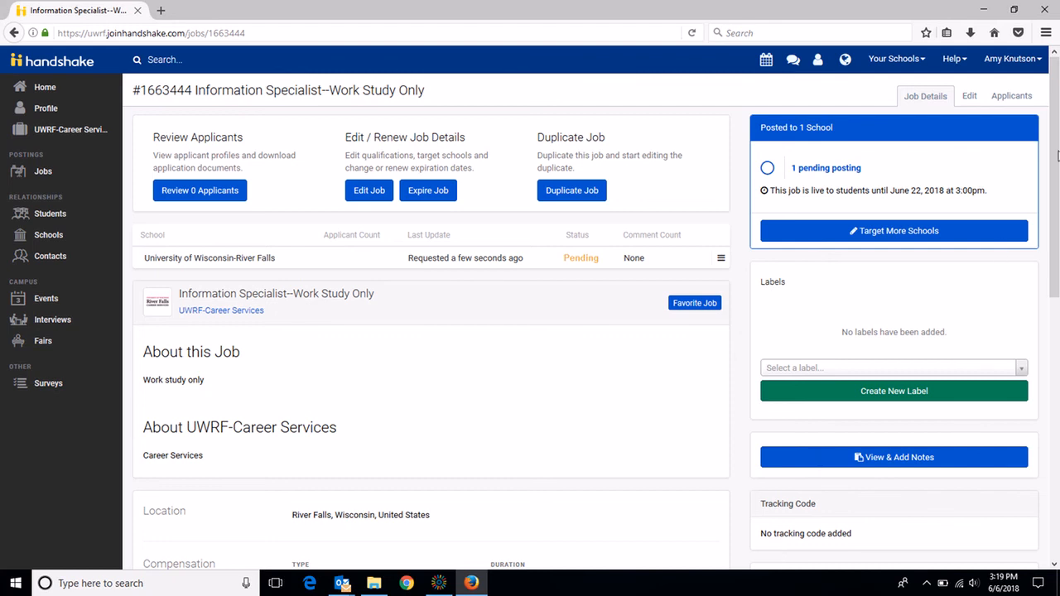
View the new attachment form of the created job posting and leave it without adding a document
drag(1057, 145, 1057, 402)
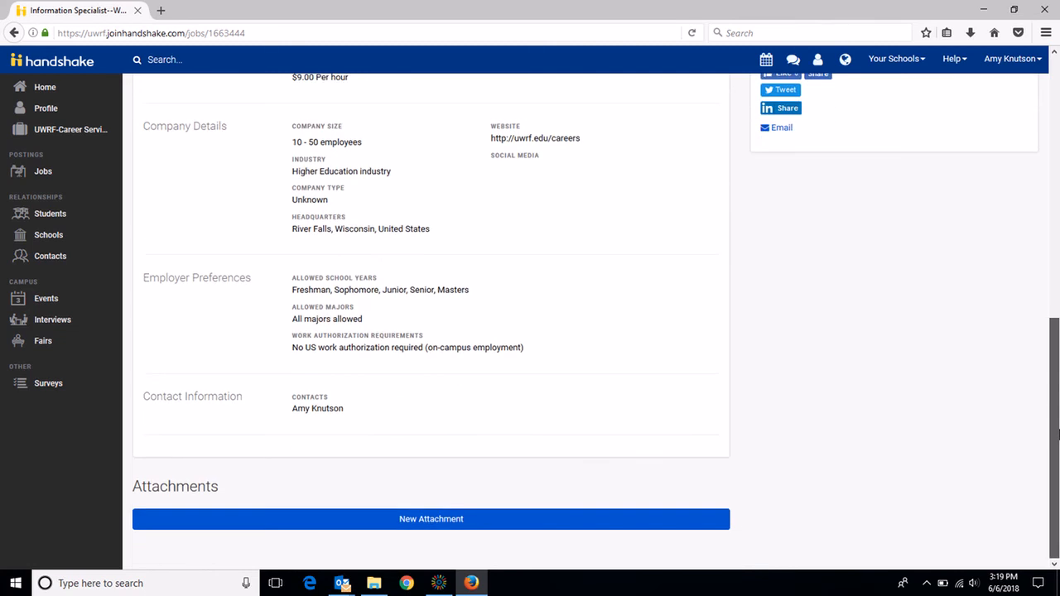
click(591, 525)
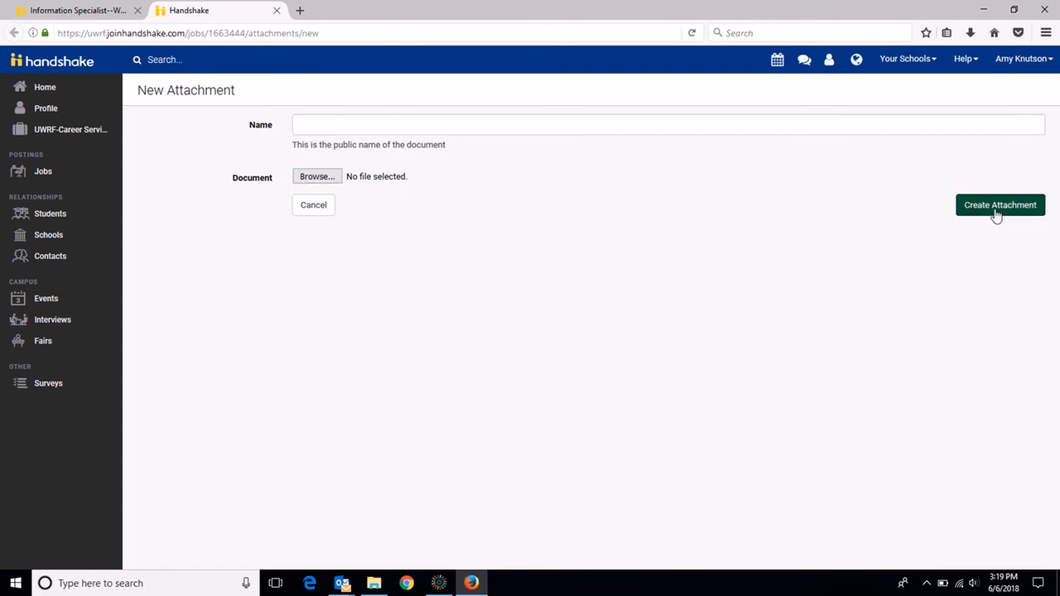
click(316, 208)
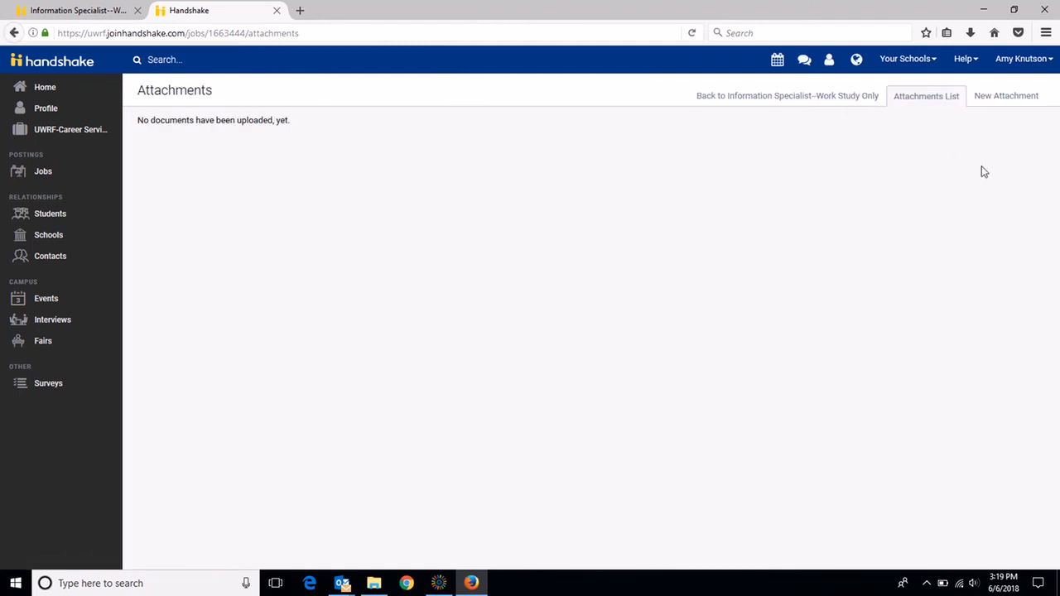
Return to the Handshake home page
click(79, 64)
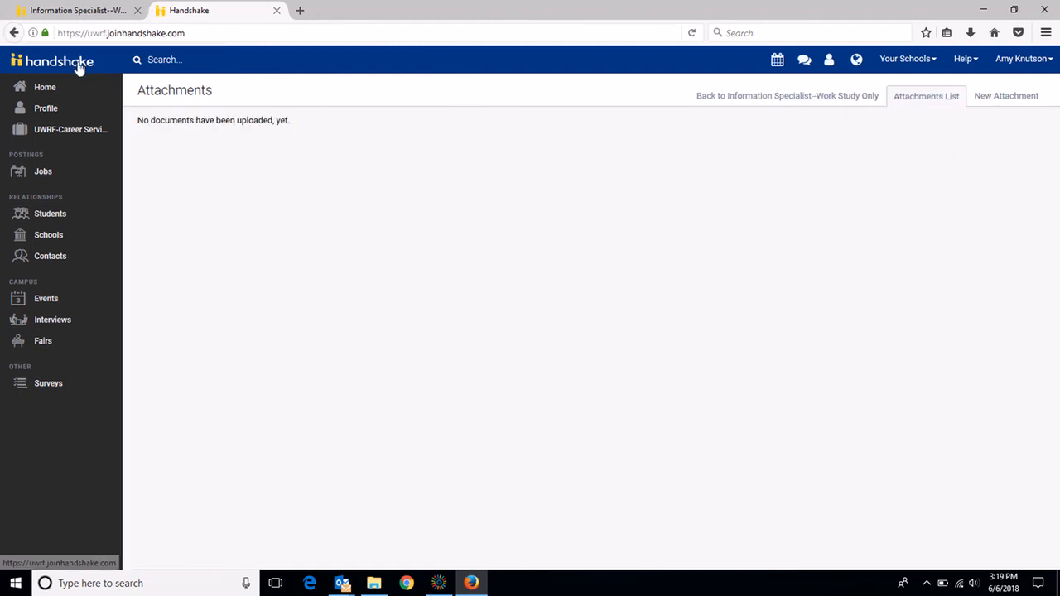